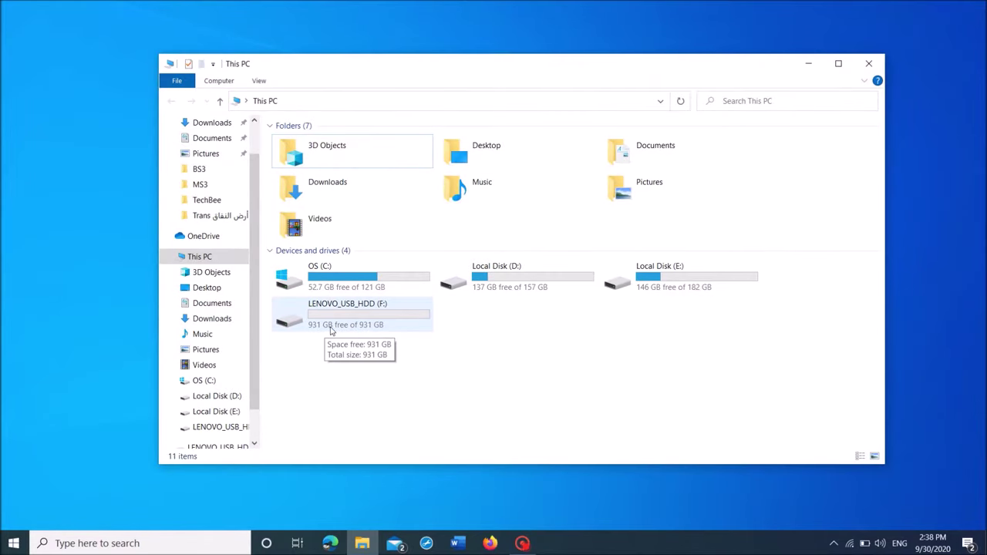
Close the This PC file window to return to the desktop.
{"action": "left_click", "coordinate": [337, 330]}
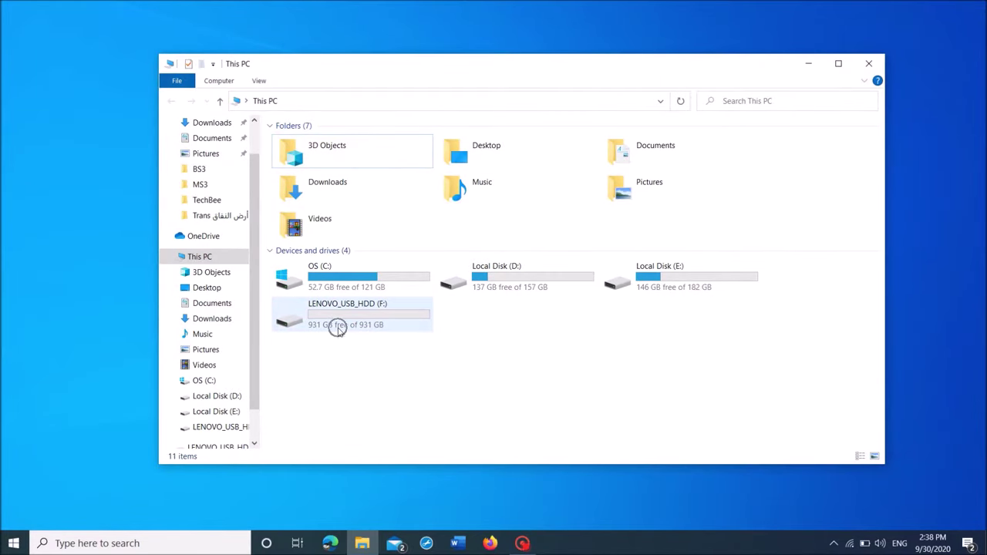
{"action": "left_click", "coordinate": [869, 64]}
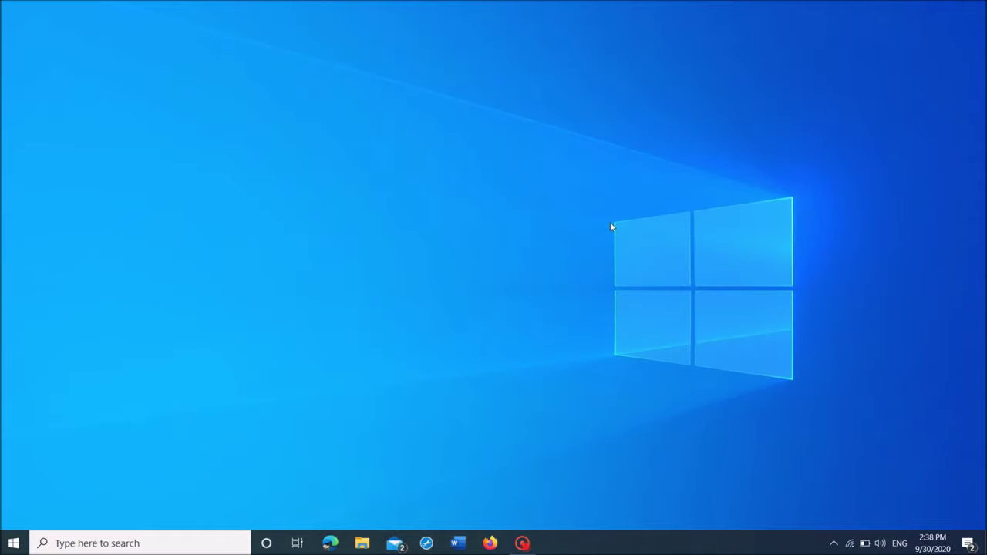
{"action": "left_click", "coordinate": [479, 253]}
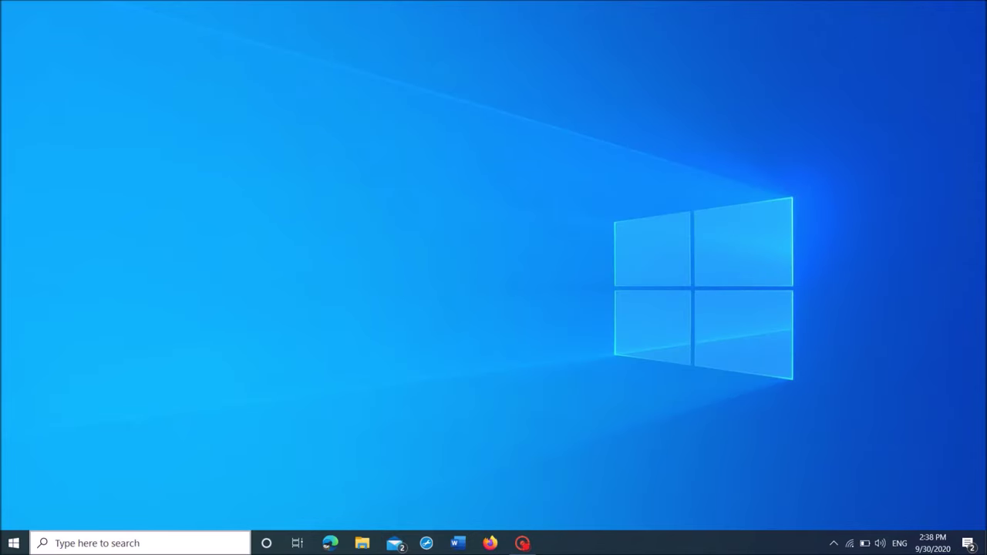
Search Windows for disk management, open the hard disk partitions tool and maximize its window.
{"action": "left_click", "coordinate": [136, 544]}
{"action": "type", "text": "di"}
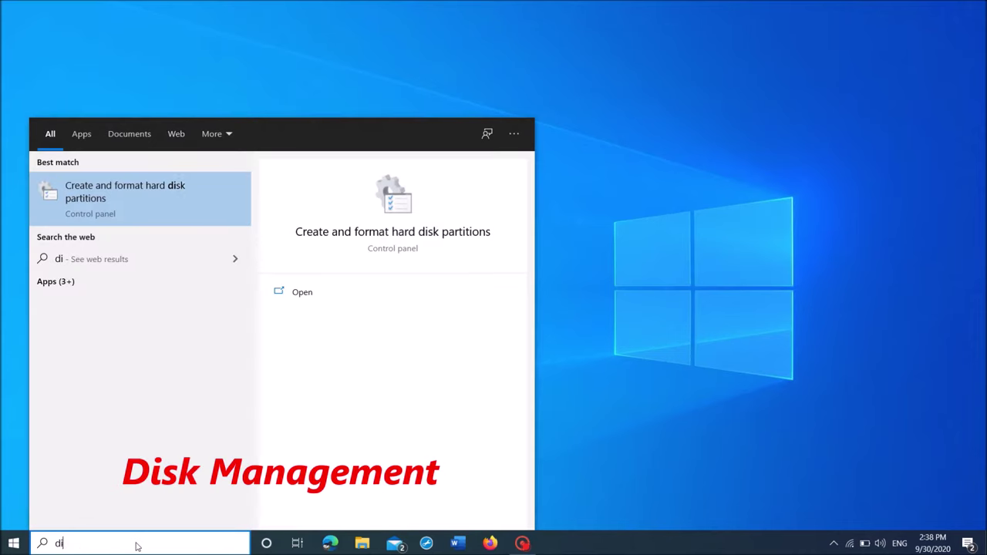
{"action": "type", "text": "sk management"}
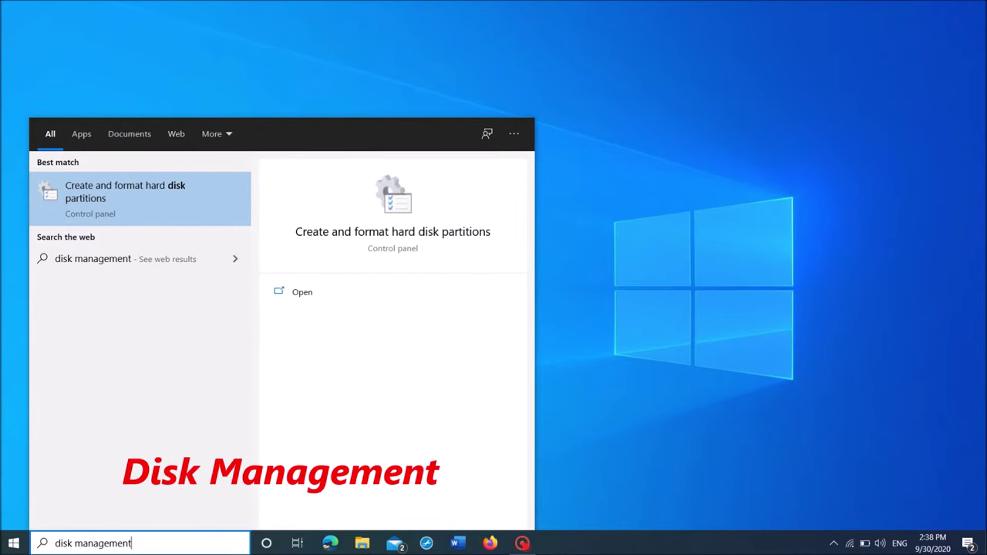
{"action": "left_click", "coordinate": [119, 197]}
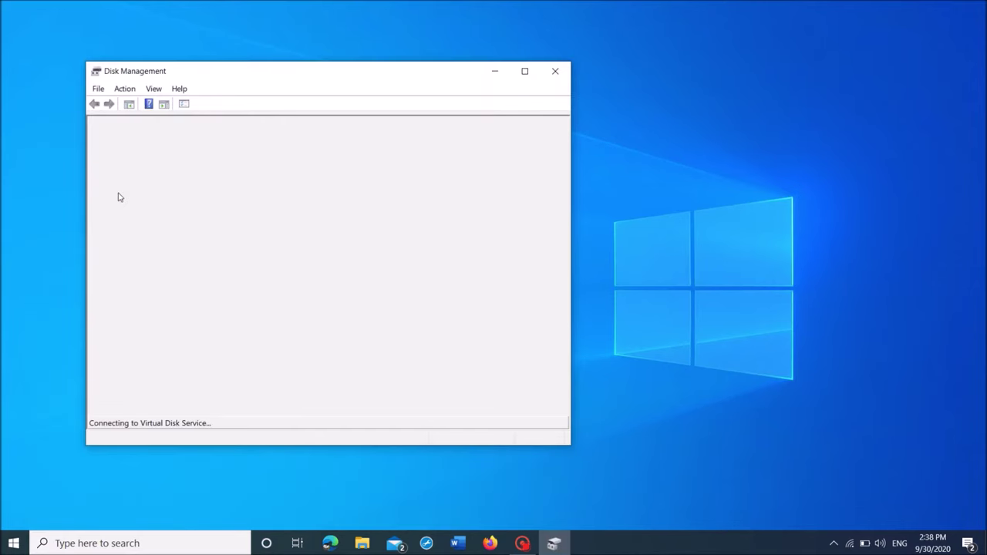
{"action": "left_click_drag", "start_coordinate": [286, 70], "coordinate": [431, 72]}
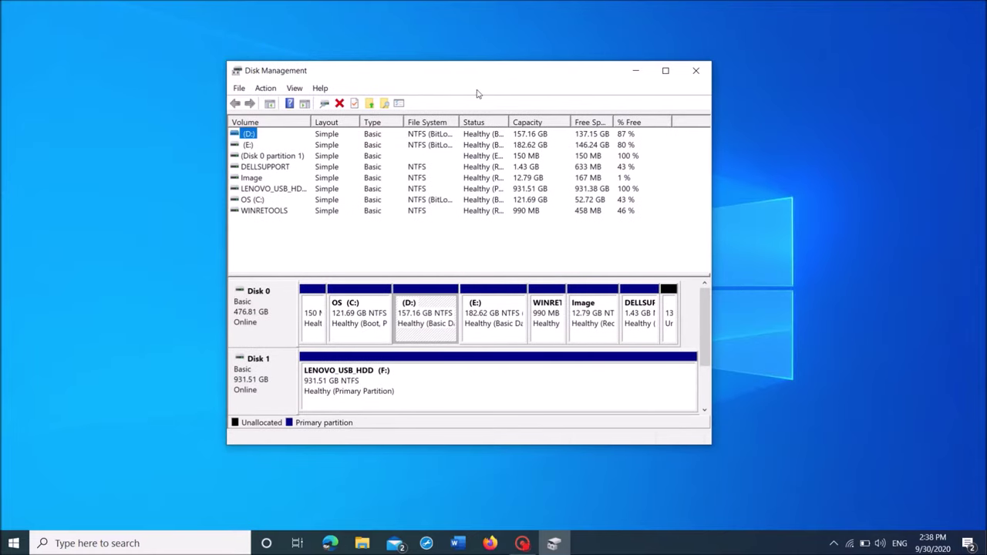
{"action": "left_click", "coordinate": [665, 70]}
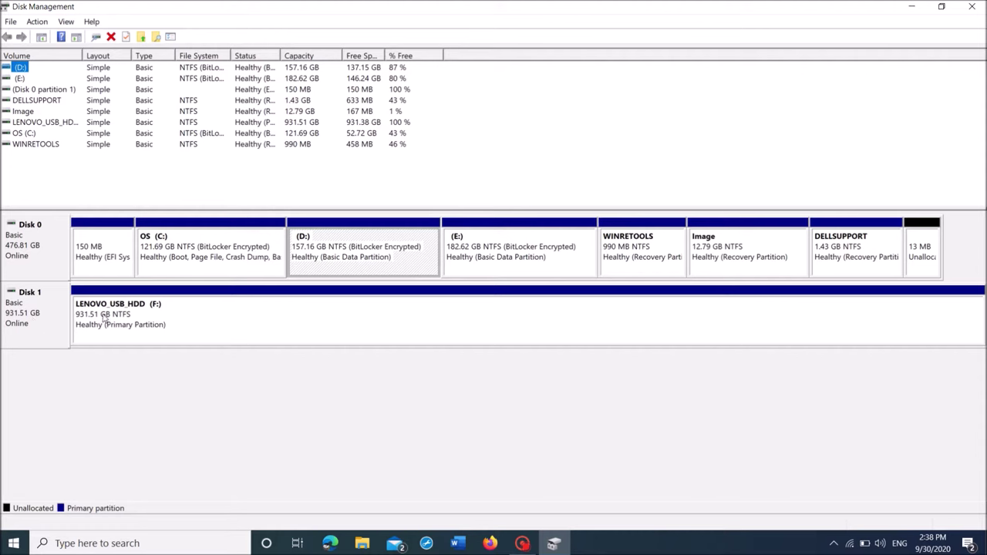
Shrink the LENOVO_USB_HDD (F:) volume on Disk 1 by 600000 MB.
{"action": "left_click", "coordinate": [173, 330]}
{"action": "right_click", "coordinate": [173, 330]}
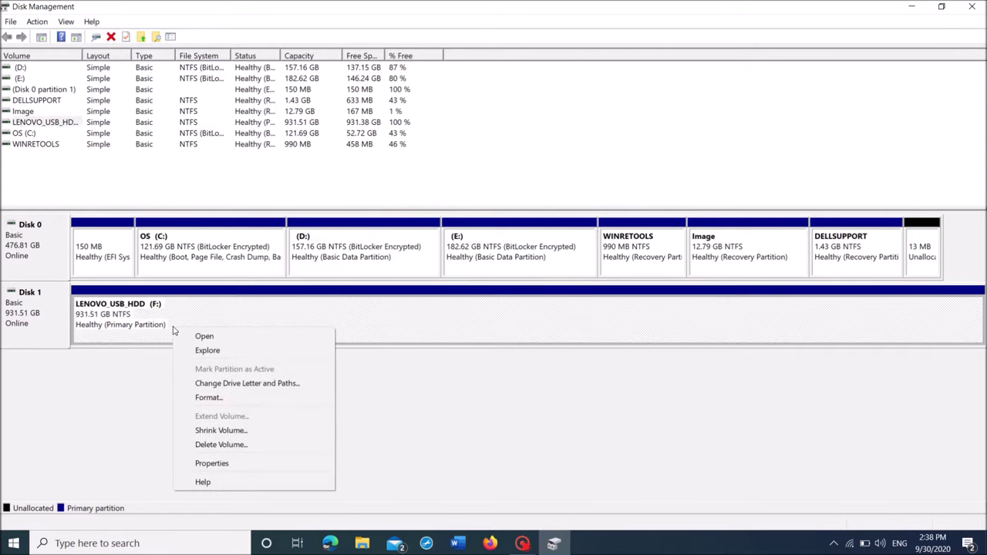
{"action": "left_click", "coordinate": [235, 436]}
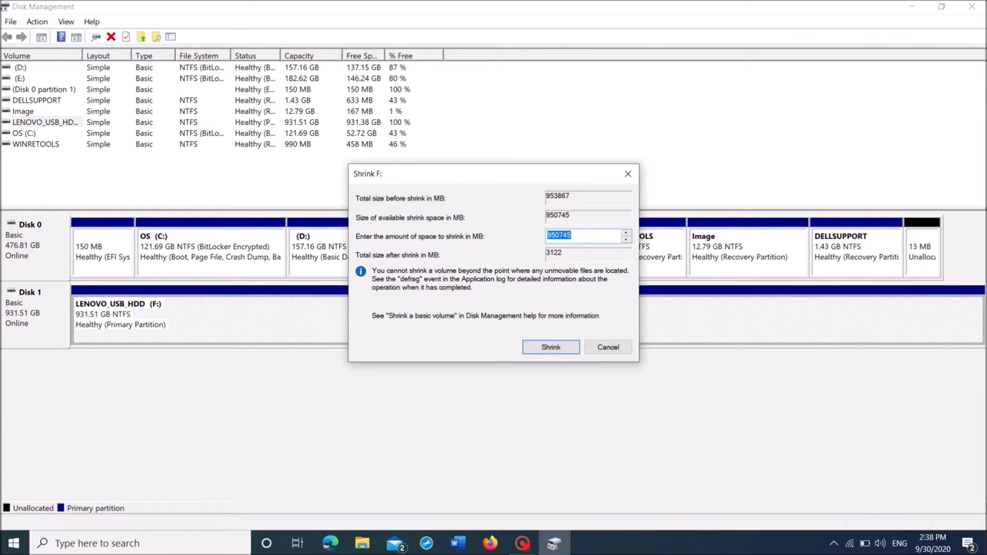
{"action": "left_click", "coordinate": [570, 235]}
{"action": "key", "text": "BackSpace"}
{"action": "key", "text": "BackSpace"}
{"action": "key", "text": "BackSpace"}
{"action": "key", "text": "BackSpace"}
{"action": "key", "text": "BackSpace"}
{"action": "key", "text": "BackSpace"}
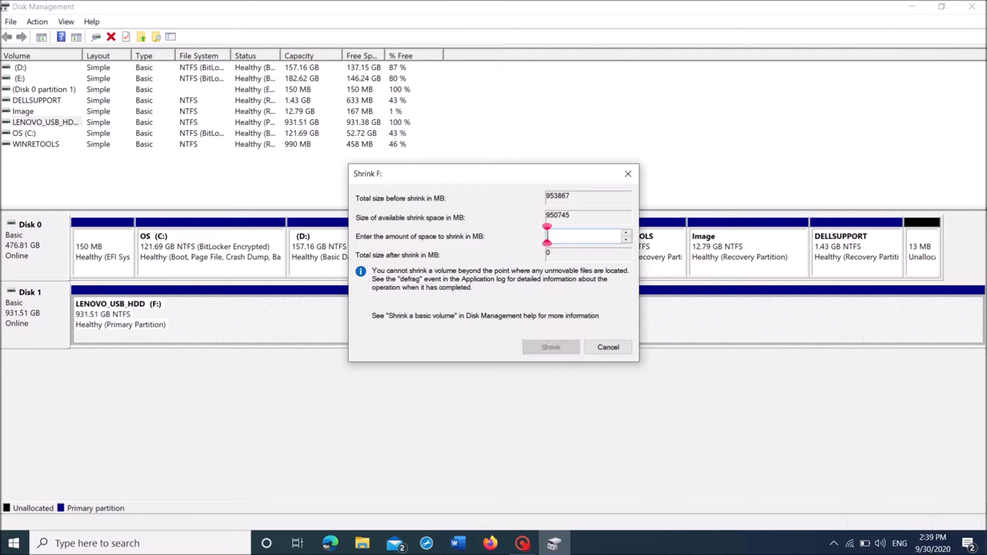
{"action": "type", "text": "600"}
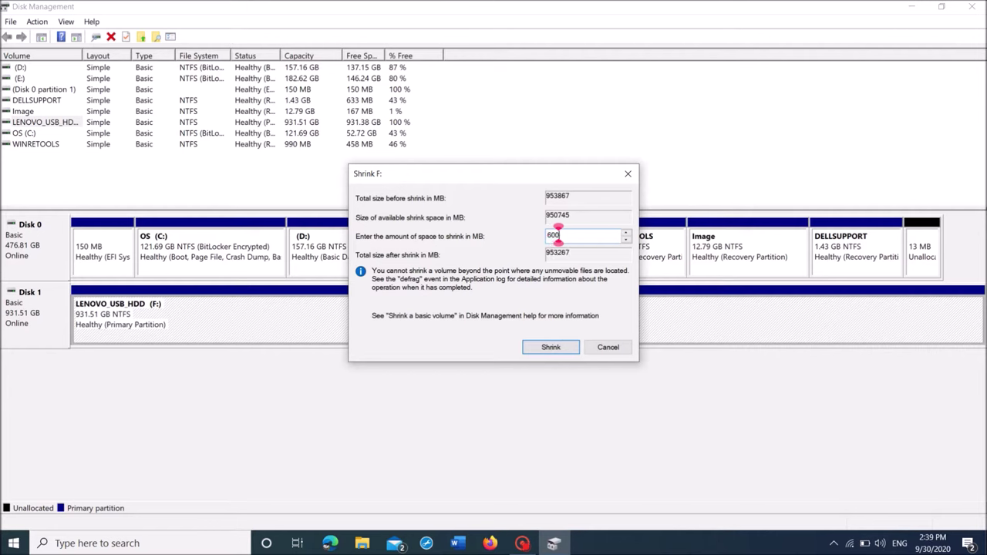
{"action": "type", "text": "000"}
{"action": "left_click", "coordinate": [549, 353]}
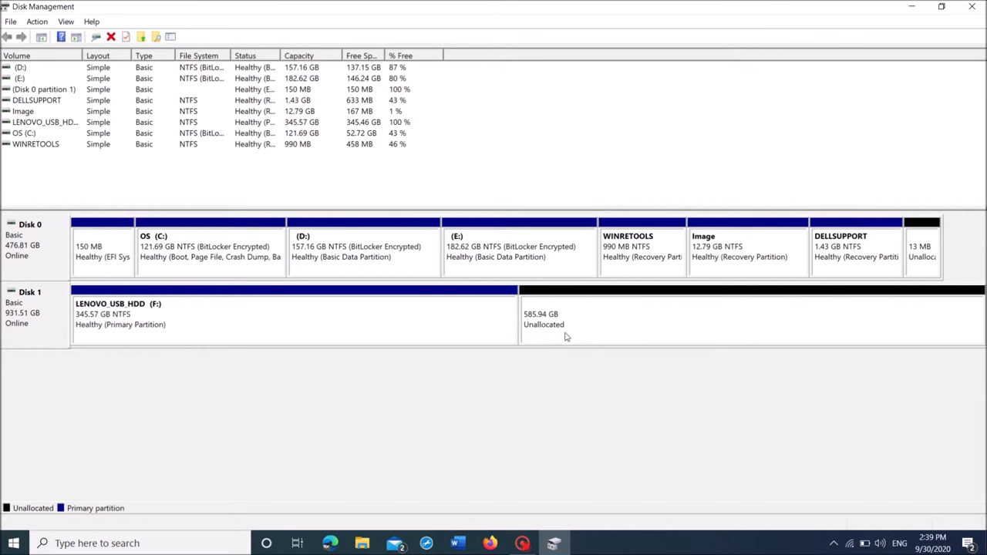
Start a new simple volume in Disk 1's unallocated space with a size of 300000 MB and drive letter G.
{"action": "right_click", "coordinate": [565, 336]}
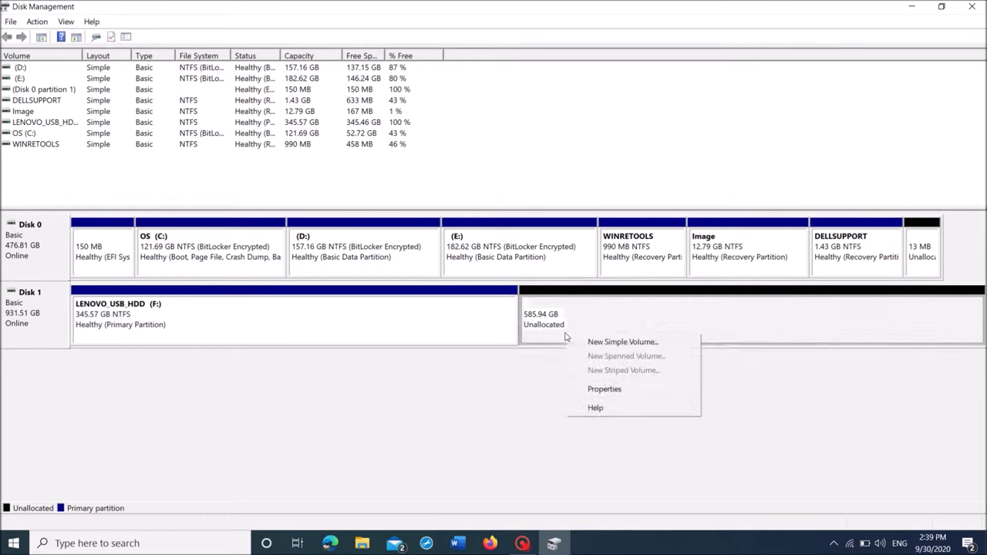
{"action": "left_click", "coordinate": [593, 343]}
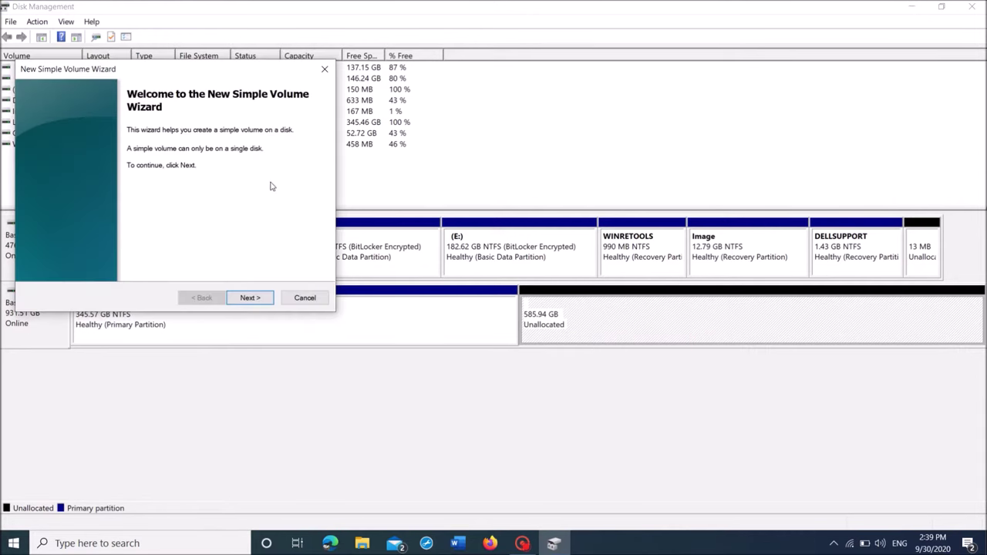
{"action": "left_click_drag", "start_coordinate": [176, 68], "coordinate": [379, 60]}
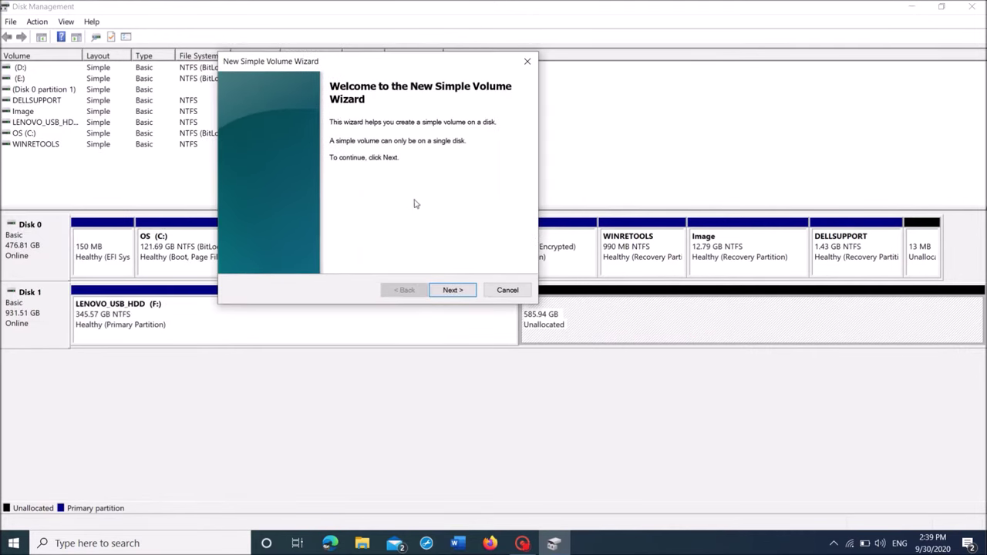
{"action": "left_click", "coordinate": [454, 291]}
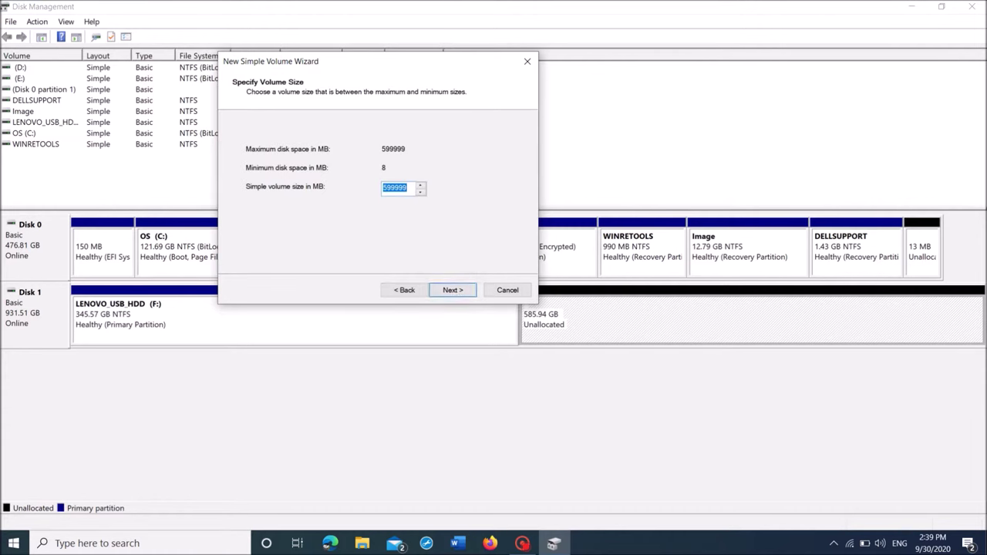
{"action": "key", "text": "BackSpace"}
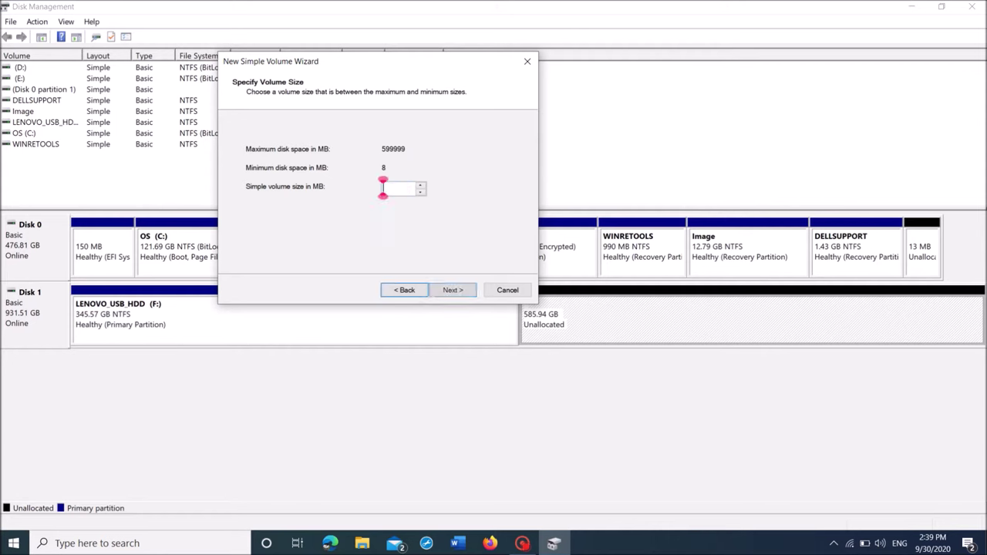
{"action": "type", "text": "30"}
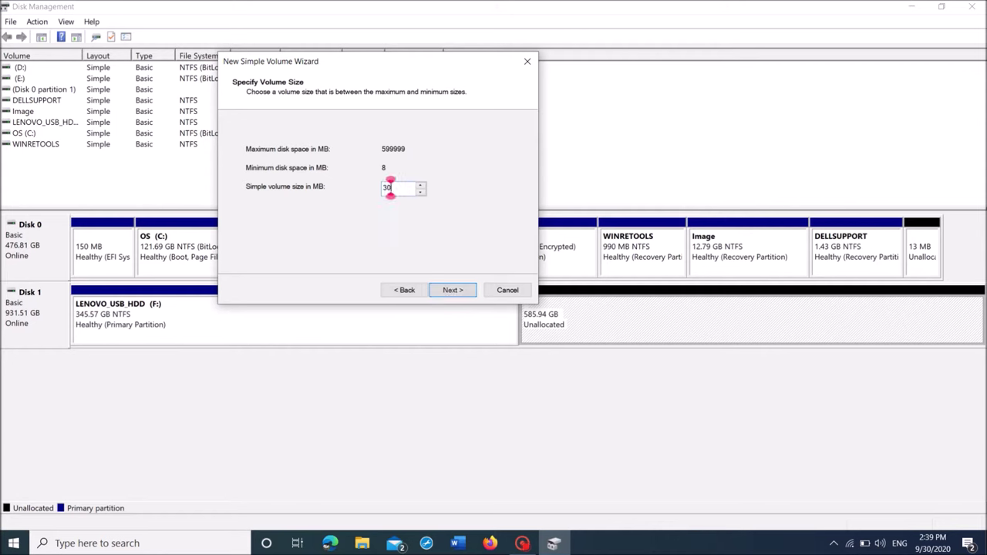
{"action": "type", "text": "0000"}
{"action": "left_click", "coordinate": [454, 291]}
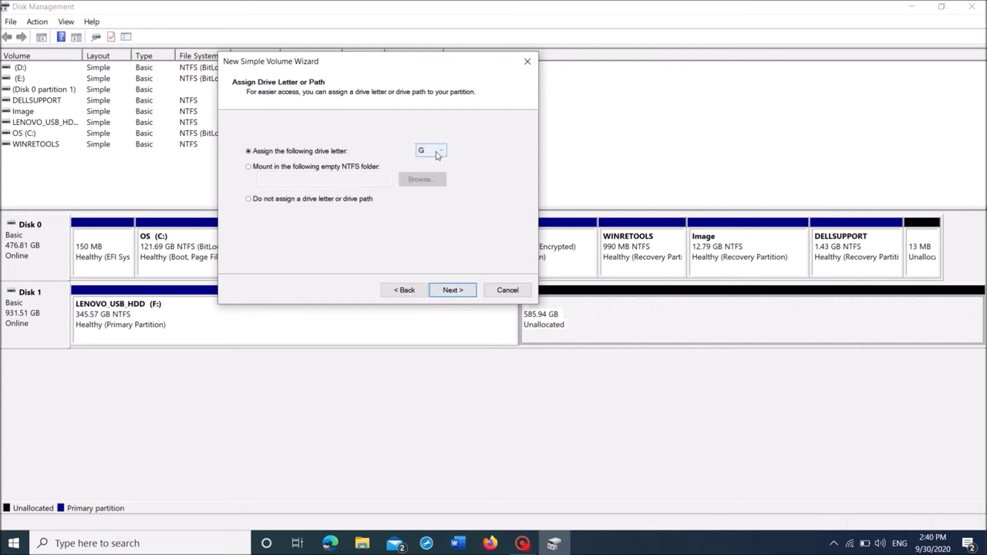
{"action": "left_click", "coordinate": [437, 154]}
{"action": "left_click", "coordinate": [436, 154]}
{"action": "left_click", "coordinate": [453, 291]}
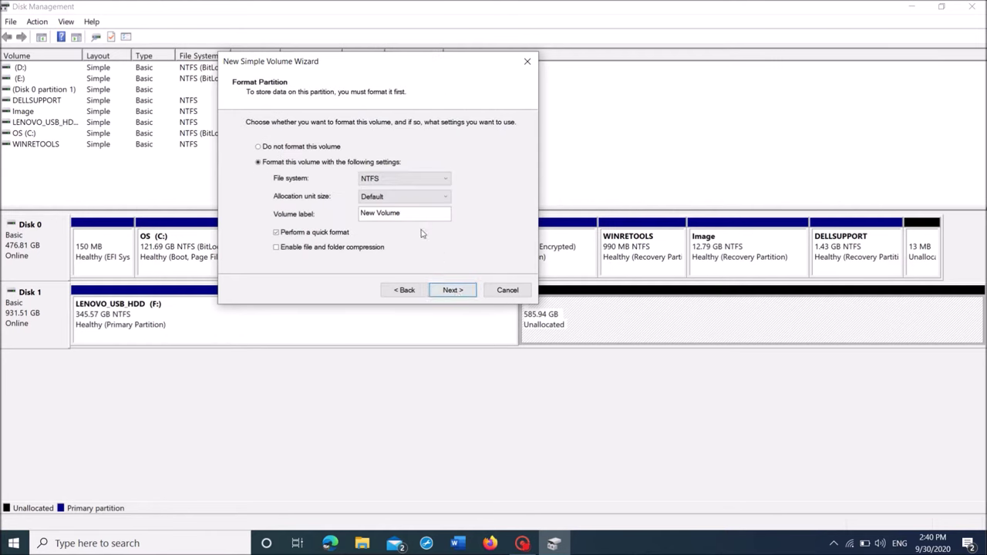
Format volume G as NTFS with default allocation unit size, quick format and a blank label, then finish the wizard.
{"action": "left_click", "coordinate": [265, 169]}
{"action": "left_click", "coordinate": [400, 213]}
{"action": "key", "text": "BackSpace"}
{"action": "key", "text": "BackSpace"}
{"action": "key", "text": "BackSpace"}
{"action": "key", "text": "BackSpace"}
{"action": "key", "text": "BackSpace"}
{"action": "key", "text": "BackSpace"}
{"action": "key", "text": "BackSpace"}
{"action": "key", "text": "BackSpace"}
{"action": "key", "text": "BackSpace"}
{"action": "key", "text": "BackSpace"}
{"action": "left_click", "coordinate": [453, 293]}
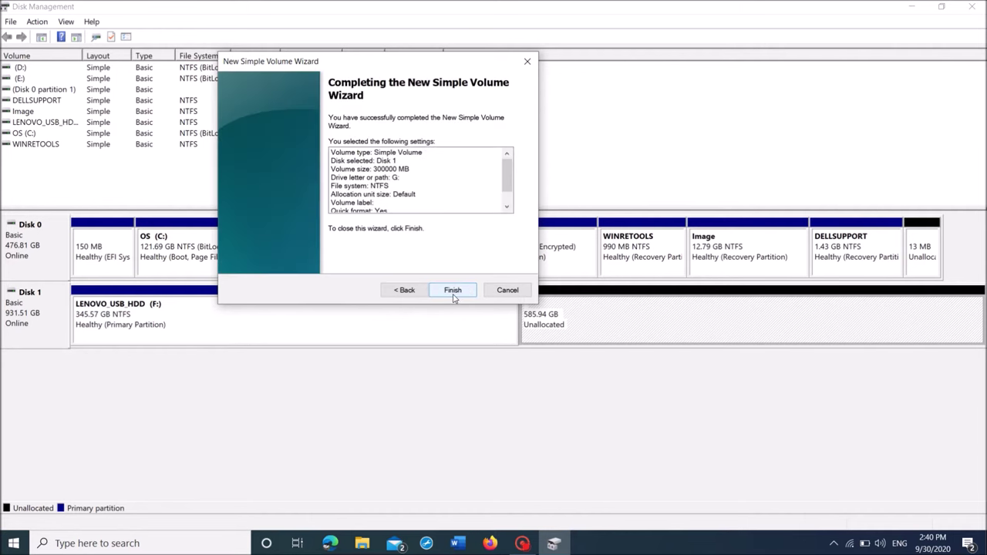
{"action": "left_click", "coordinate": [452, 293]}
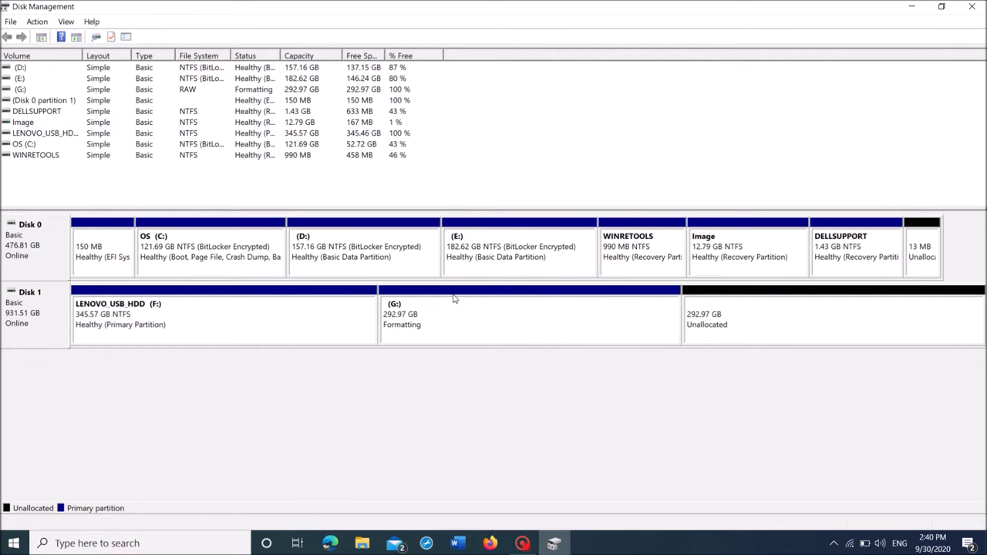
{"action": "left_click", "coordinate": [865, 68]}
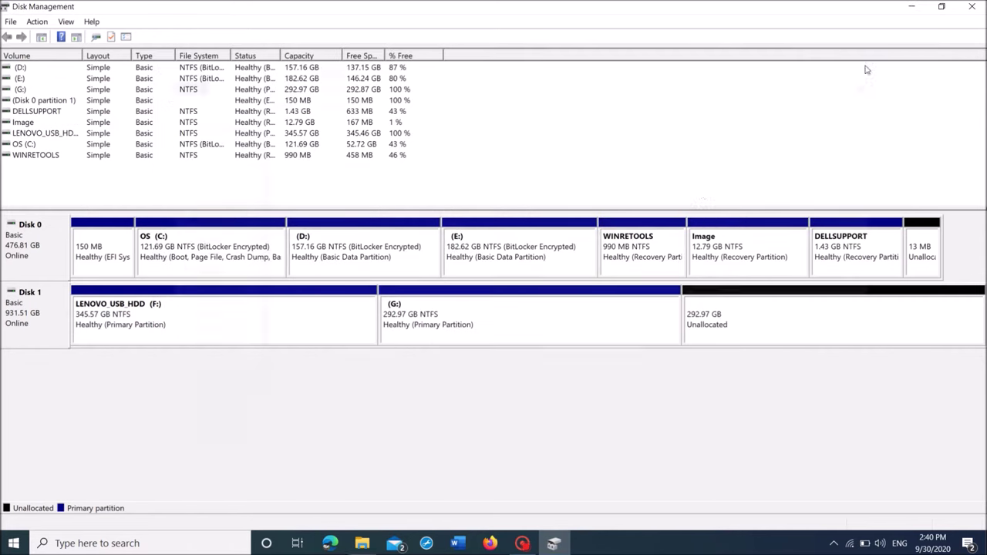
Start a new simple volume in Disk 1's remaining unallocated space, using the full 299999 MB and drive letter H.
{"action": "right_click", "coordinate": [716, 328]}
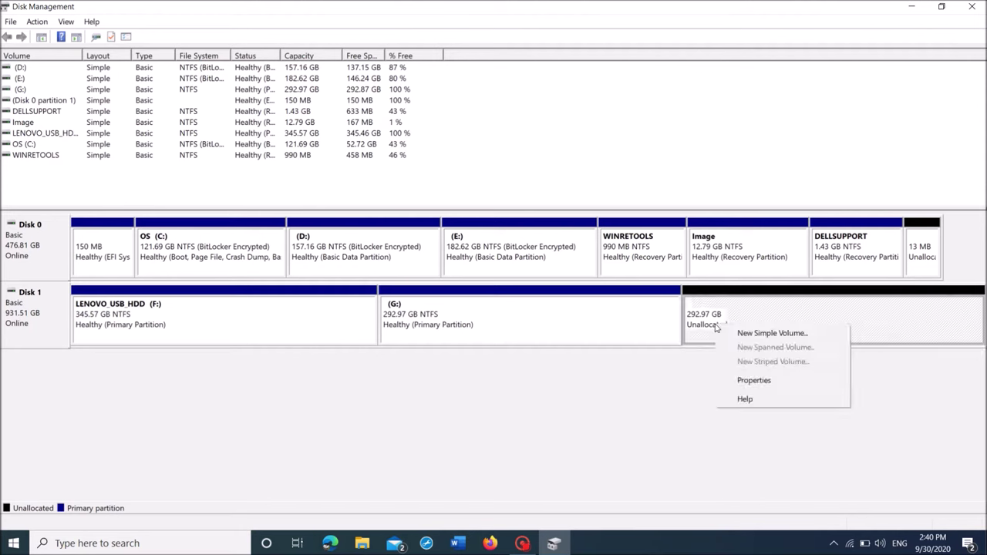
{"action": "left_click", "coordinate": [750, 335]}
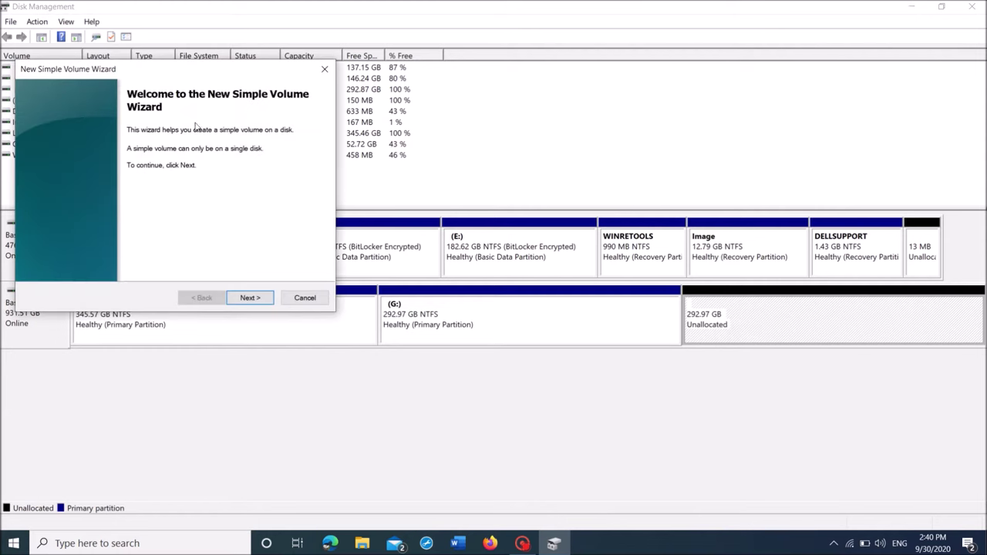
{"action": "left_click", "coordinate": [262, 299]}
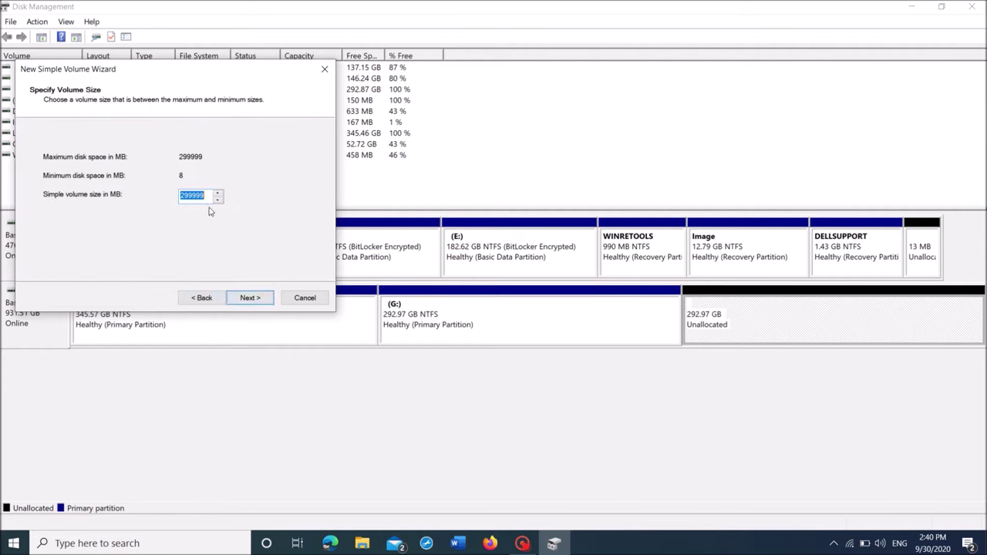
{"action": "left_click", "coordinate": [203, 195]}
{"action": "key", "text": "ctrl"}
{"action": "left_click", "coordinate": [261, 304]}
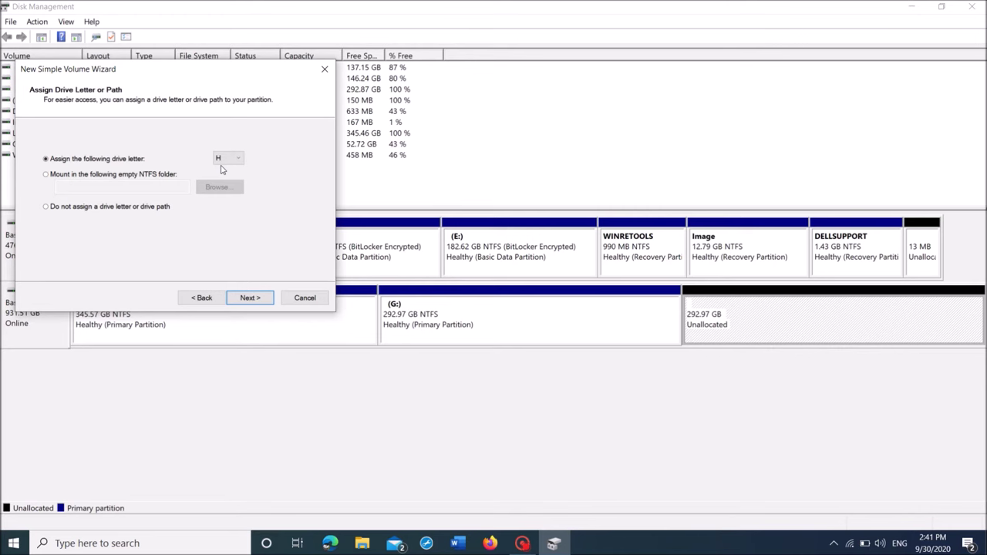
{"action": "key", "text": "ctrl"}
{"action": "left_click", "coordinate": [250, 299]}
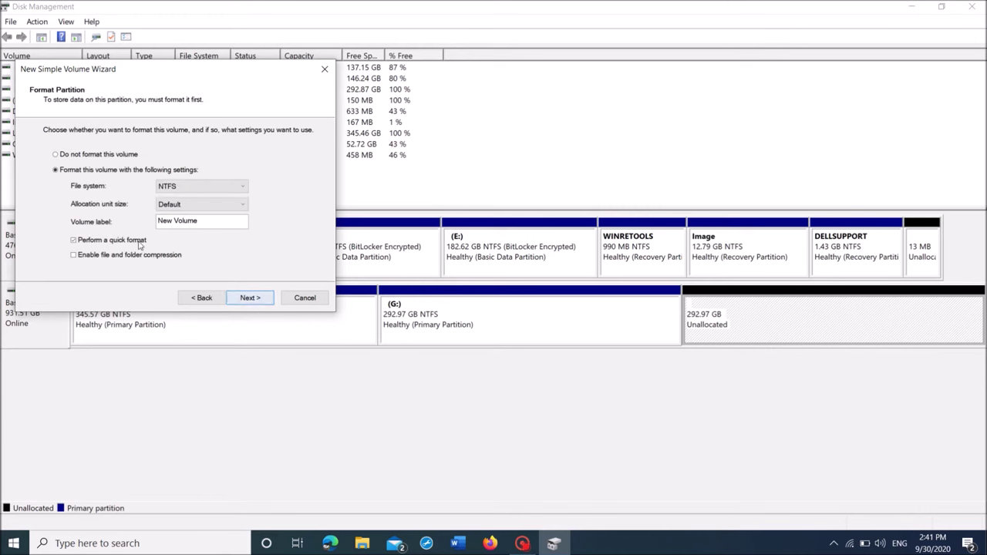
Quick format volume H as NTFS with a blank label, finish the wizard and close the drive window that opens.
{"action": "key", "text": "ctrl"}
{"action": "left_click", "coordinate": [196, 221]}
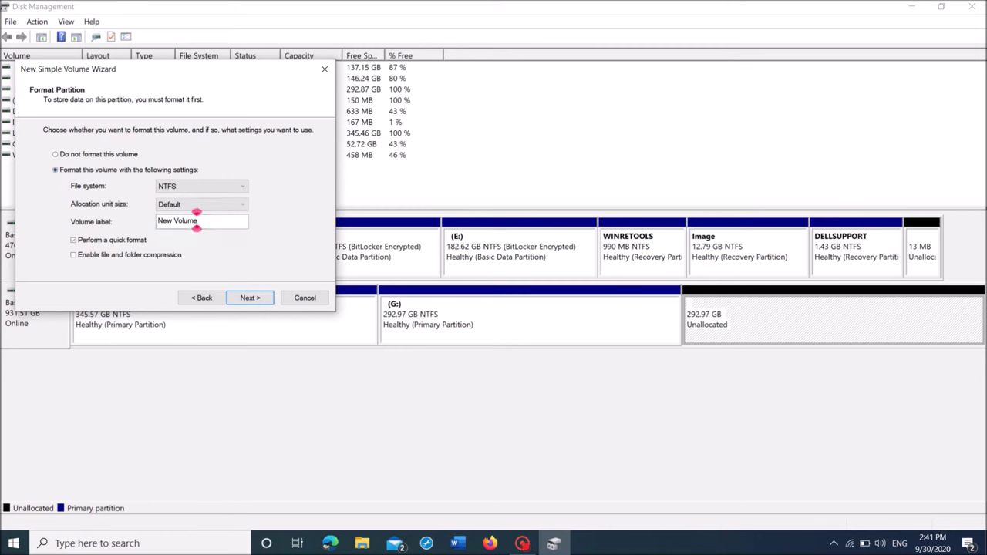
{"action": "key", "text": "BackSpace"}
{"action": "key", "text": "BackSpace"}
{"action": "key", "text": "BackSpace"}
{"action": "key", "text": "BackSpace"}
{"action": "key", "text": "BackSpace"}
{"action": "key", "text": "BackSpace"}
{"action": "key", "text": "BackSpace"}
{"action": "key", "text": "BackSpace"}
{"action": "key", "text": "BackSpace"}
{"action": "key", "text": "BackSpace"}
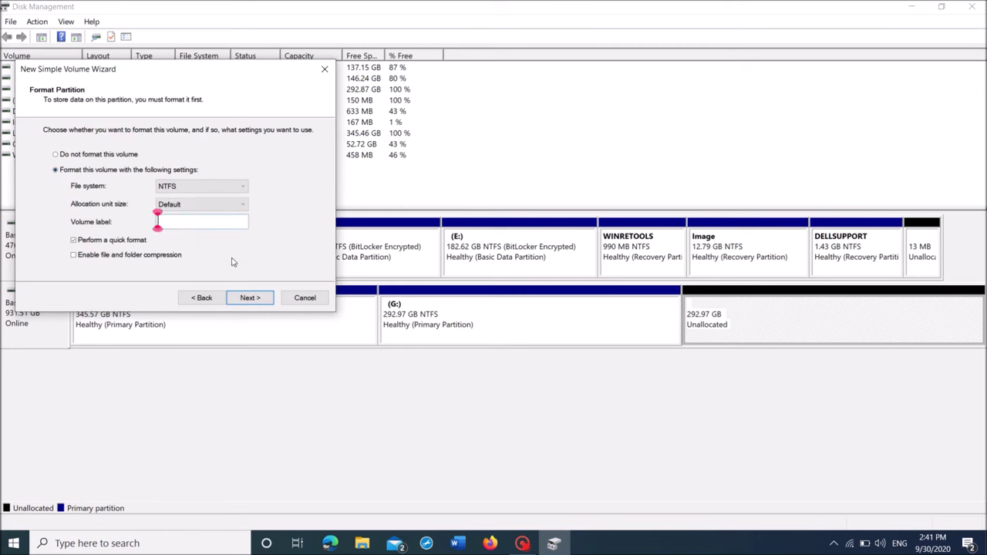
{"action": "left_click", "coordinate": [251, 299]}
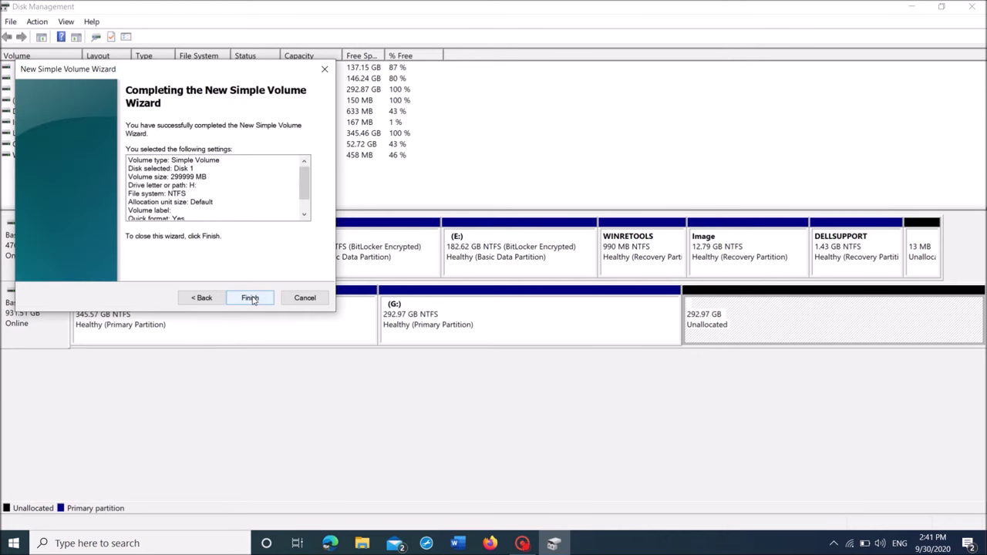
{"action": "left_click", "coordinate": [250, 298]}
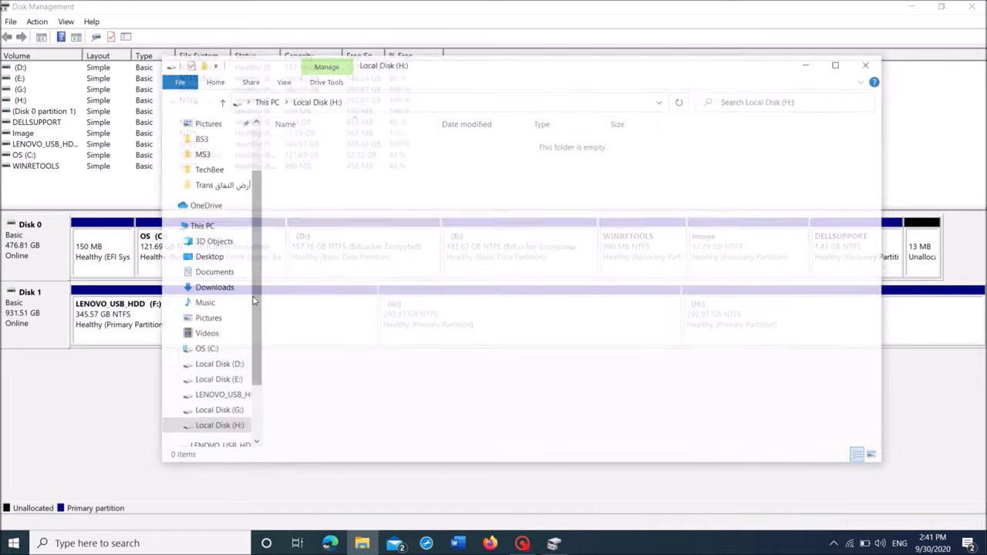
{"action": "left_click", "coordinate": [868, 63]}
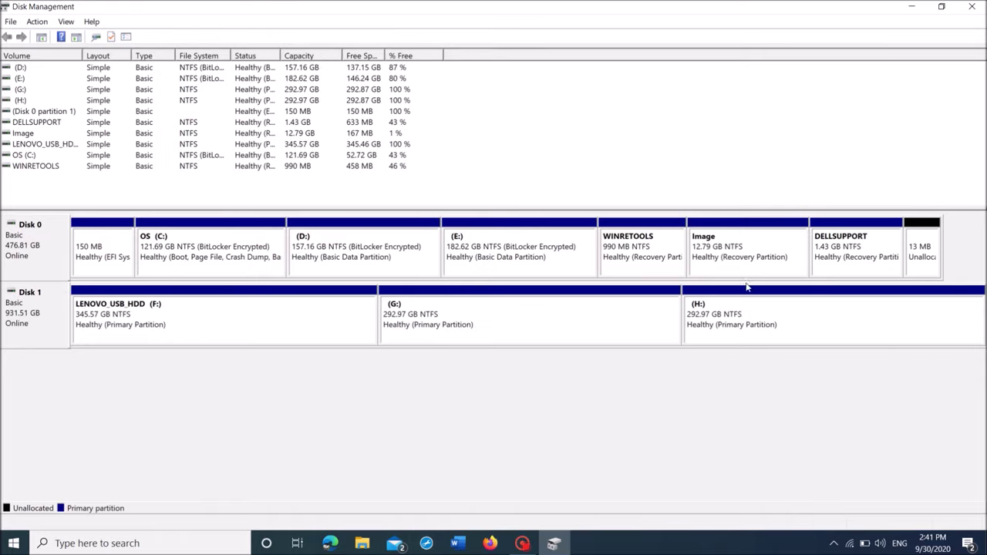
Close Disk Management and open the LENOVO_USB_HDD (F:) drive in File Explorer to check its files.
{"action": "left_click", "coordinate": [973, 6]}
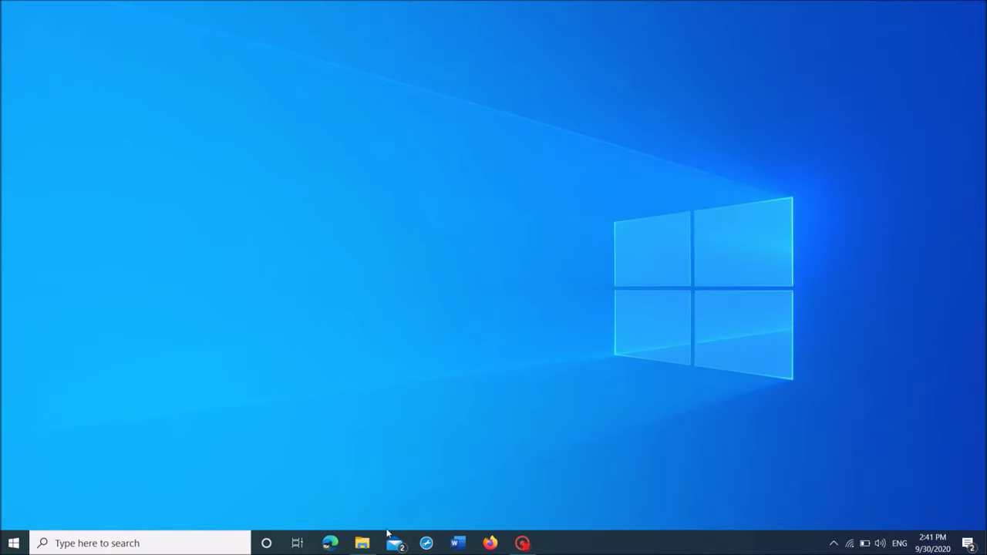
{"action": "left_click", "coordinate": [362, 543]}
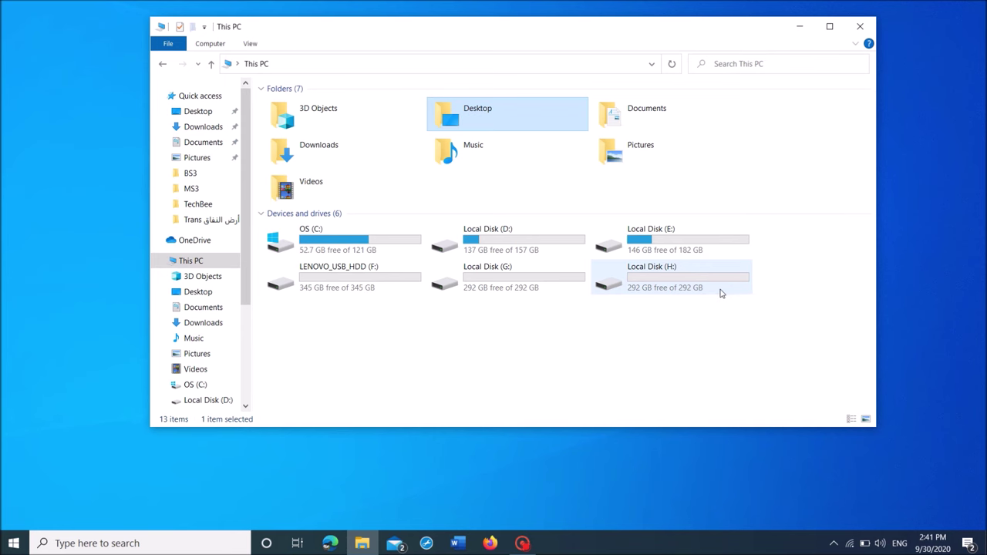
{"action": "double_click", "coordinate": [337, 280]}
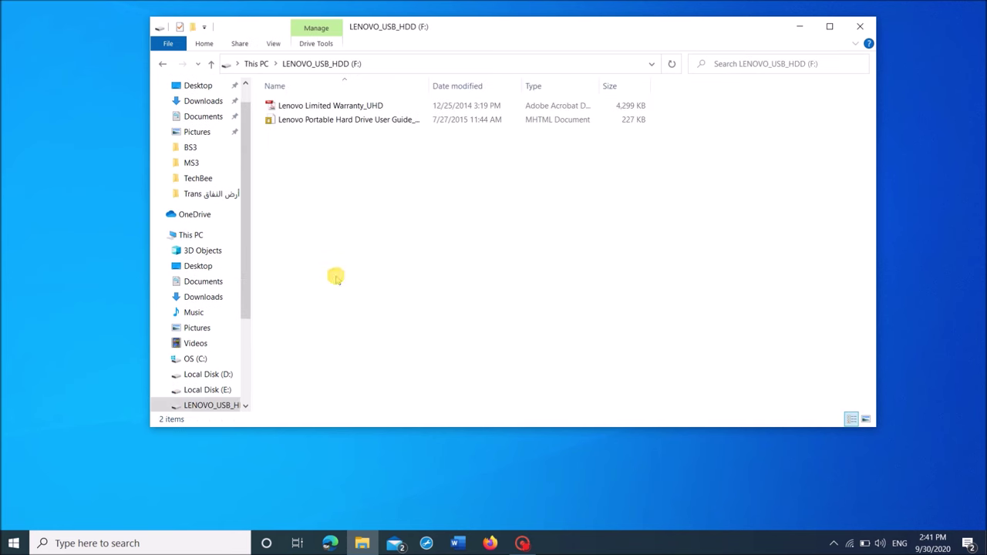